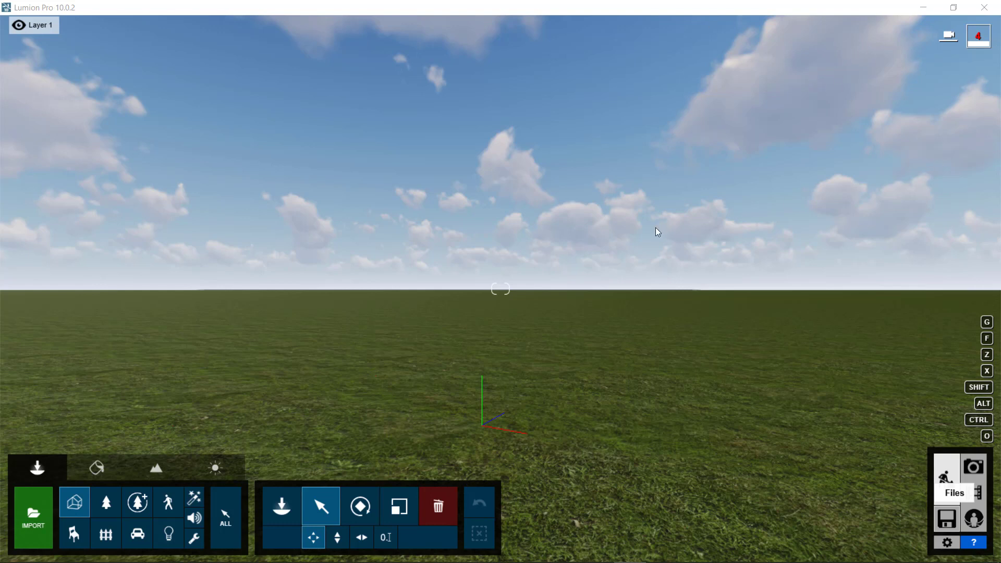
# Turn on OpenStreetMap in the landscape settings and accept the beta notice.
pyautogui.click(157, 468)
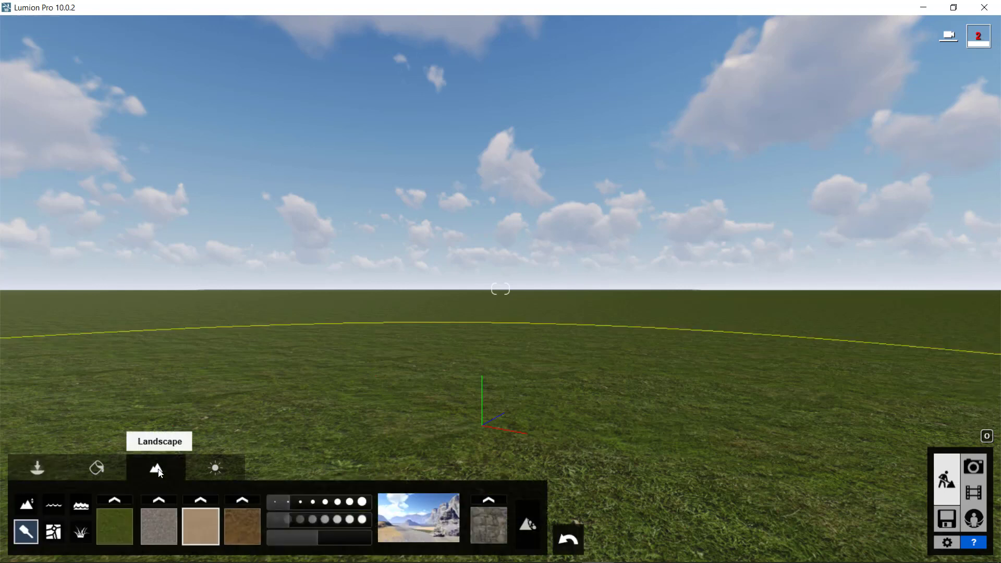
pyautogui.click(56, 532)
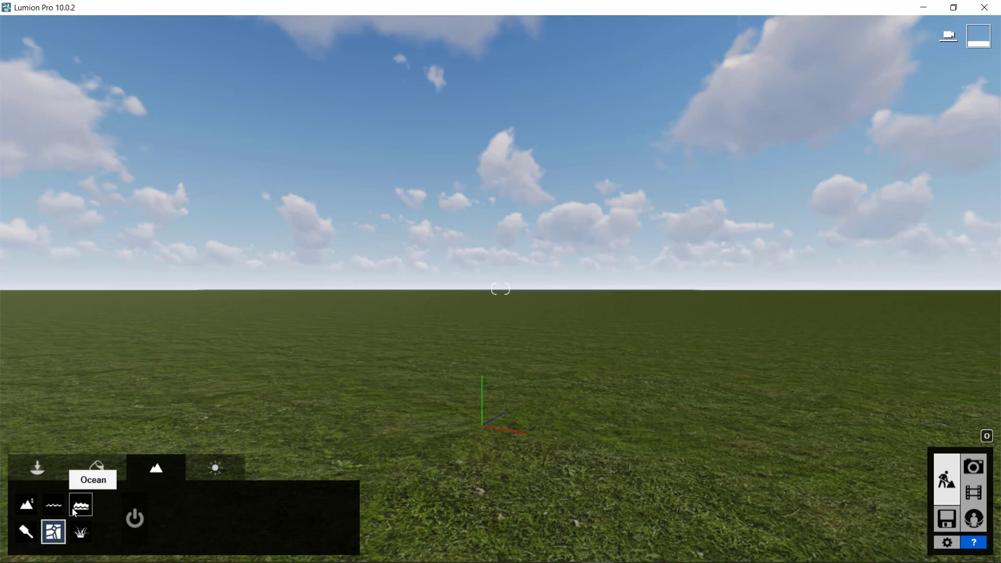
pyautogui.click(137, 517)
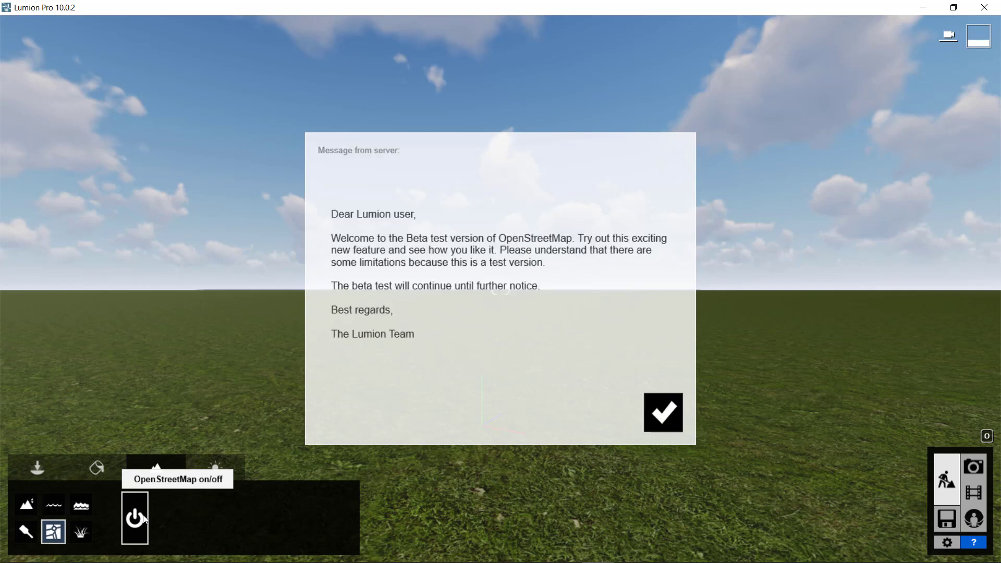
pyautogui.click(670, 415)
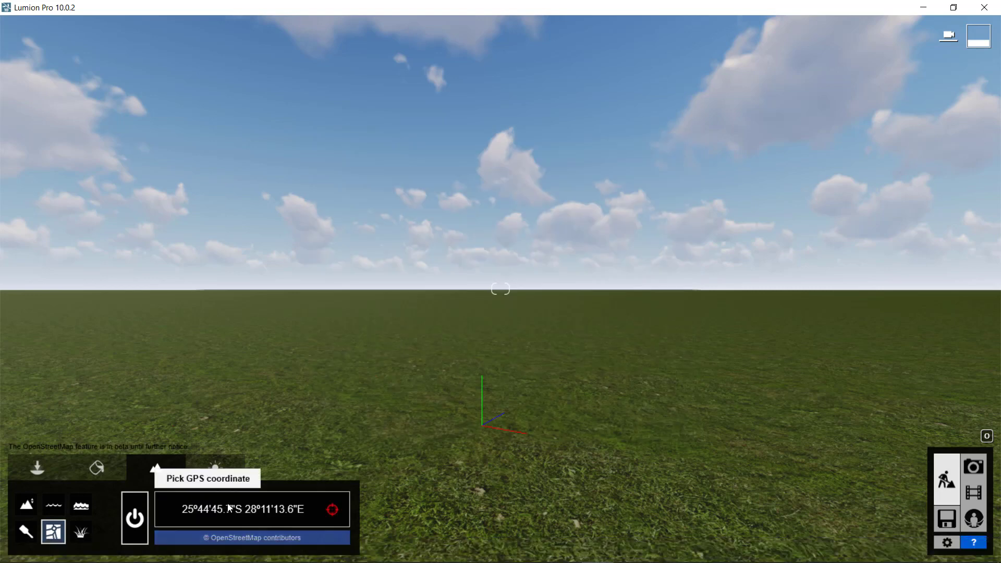
# Search the map for "cape town" and choose Cape Town International Airport as the location.
pyautogui.press('ctrl')
pyautogui.press('ctrl')
pyautogui.press('ctrl')
pyautogui.press('ctrl')
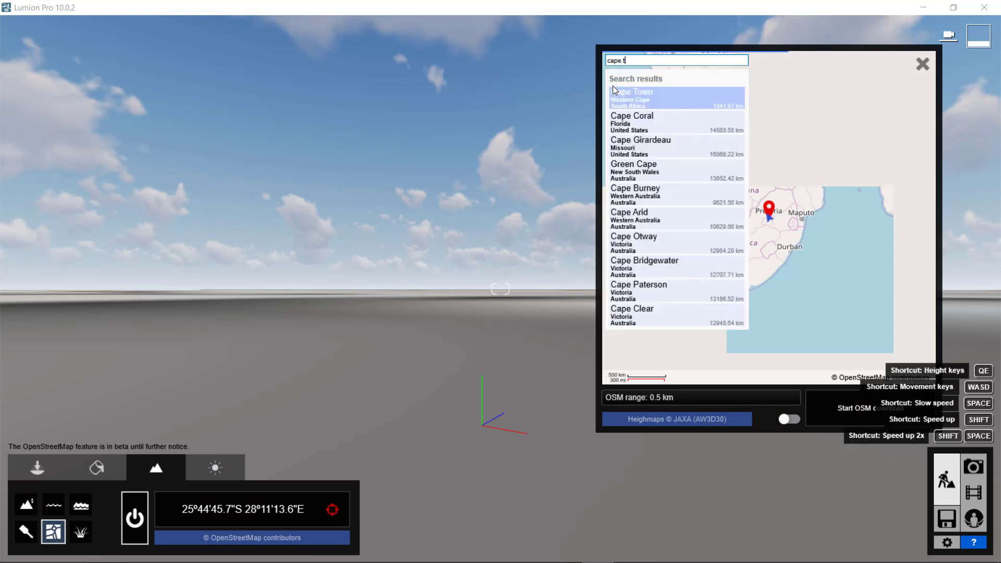
pyautogui.write('town')
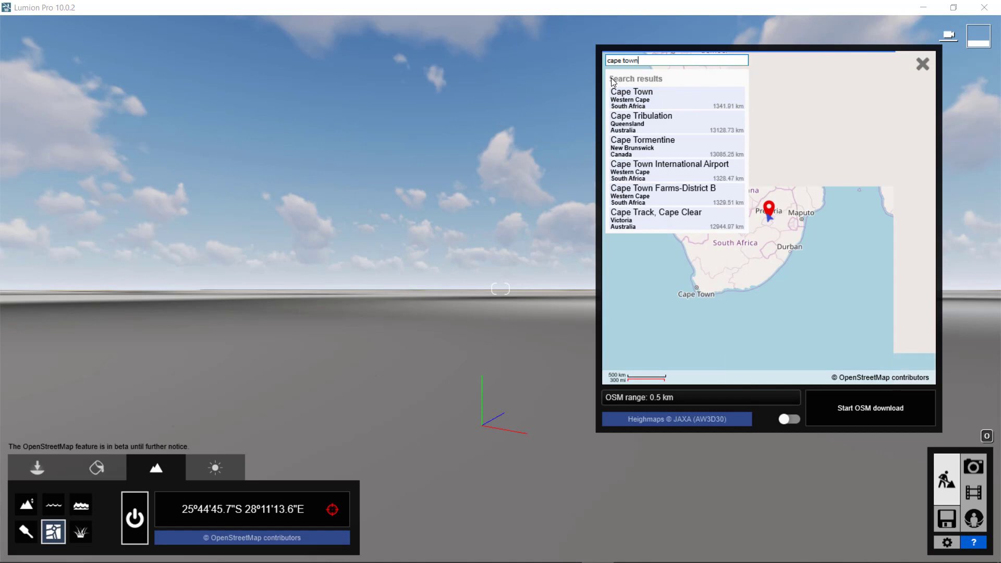
pyautogui.click(645, 173)
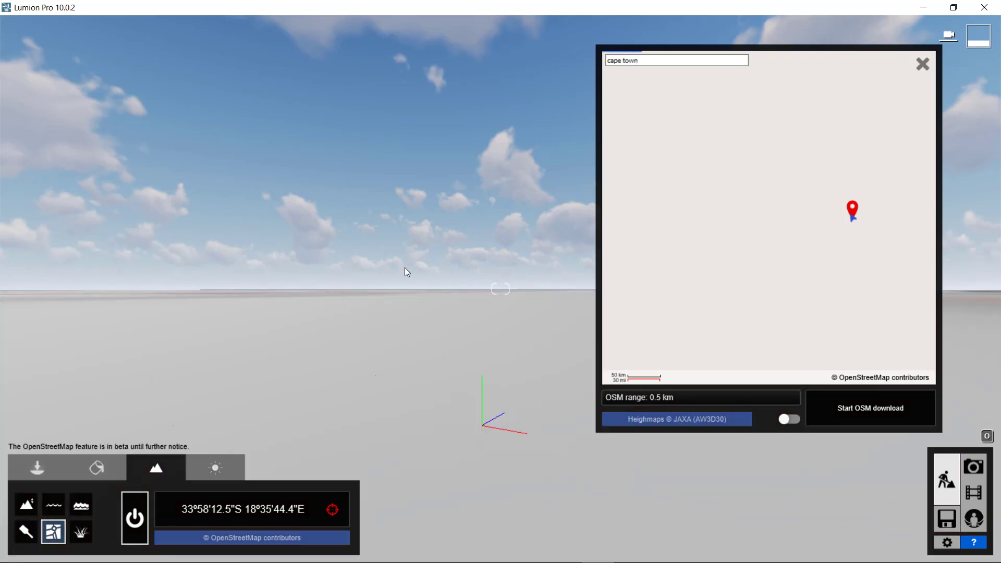
# Set the OSM range around the airport location to 2.5 km.
pyautogui.press('s')
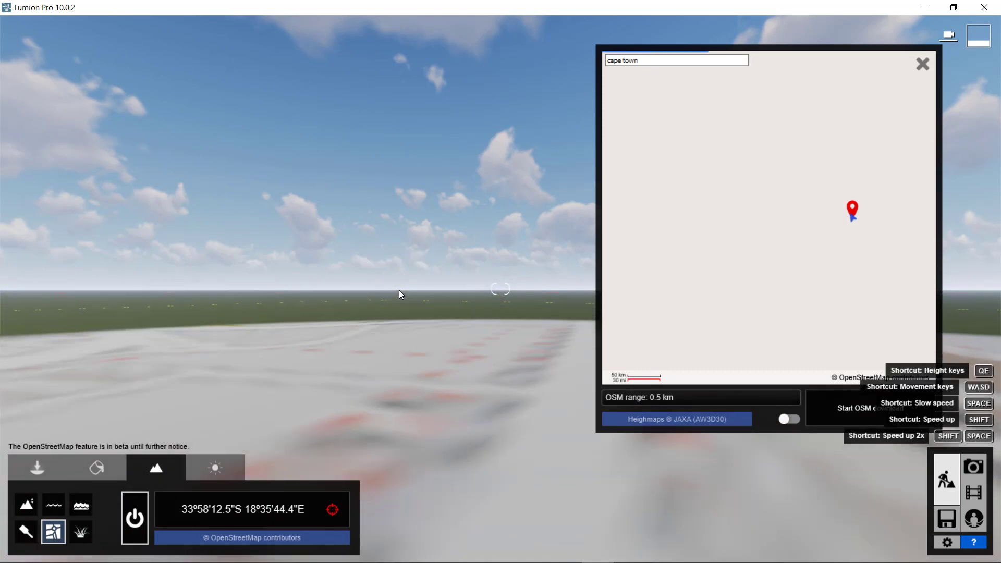
pyautogui.press('q')
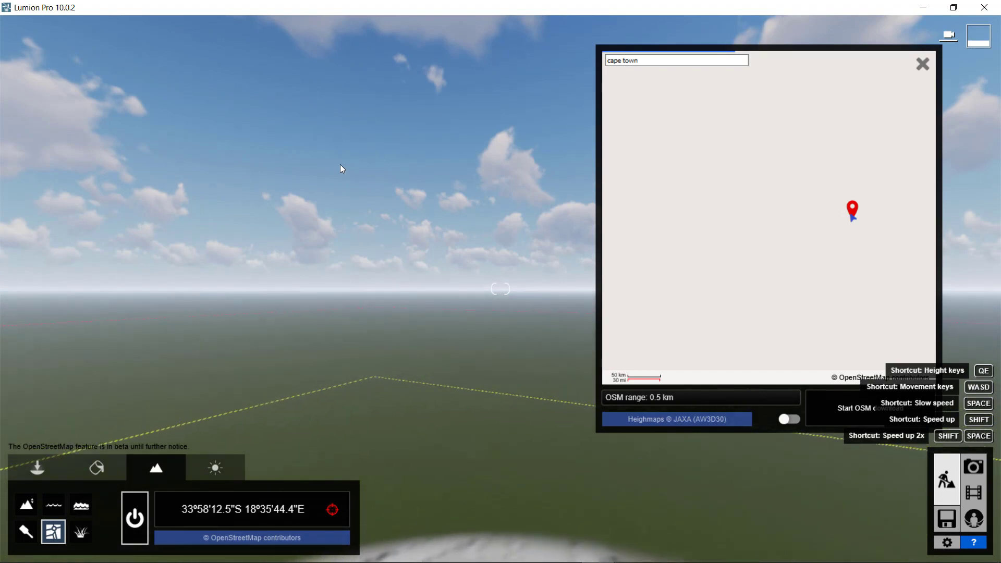
pyautogui.moveTo(340, 165); pyautogui.dragTo(610, 282, button='right')
pyautogui.moveTo(313, 276); pyautogui.dragTo(331, 170, button='right')
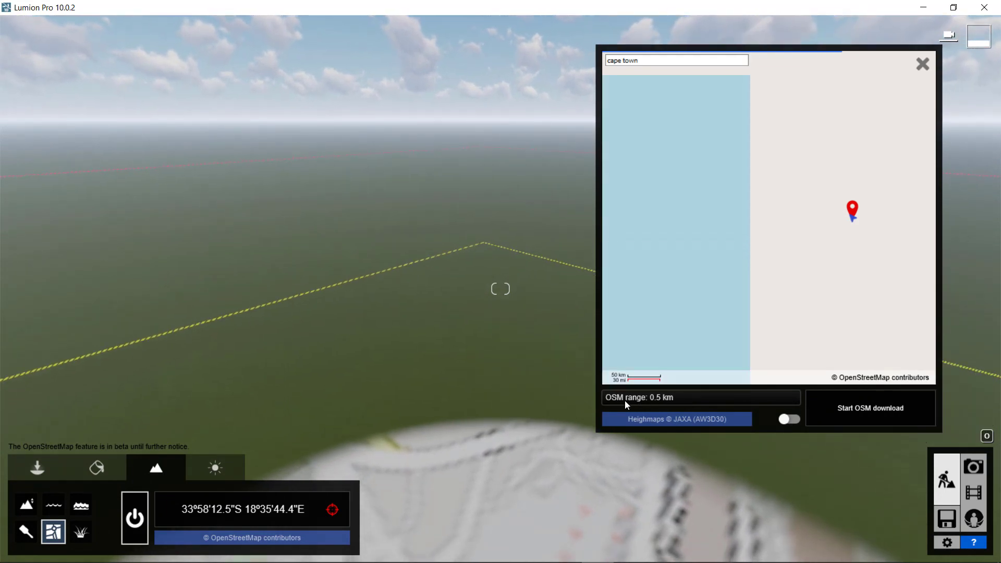
pyautogui.moveTo(622, 398); pyautogui.dragTo(815, 395)
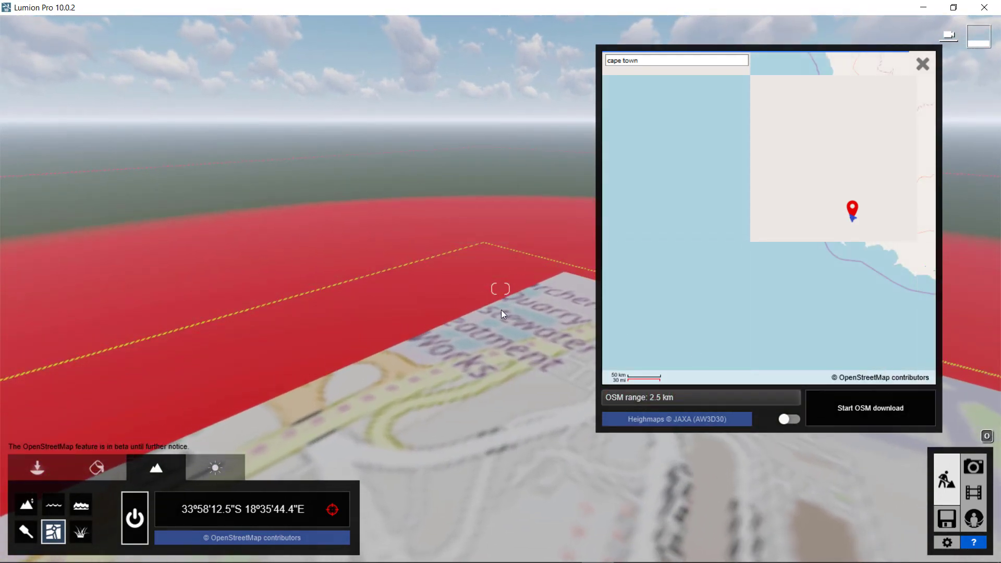
pyautogui.press('q')
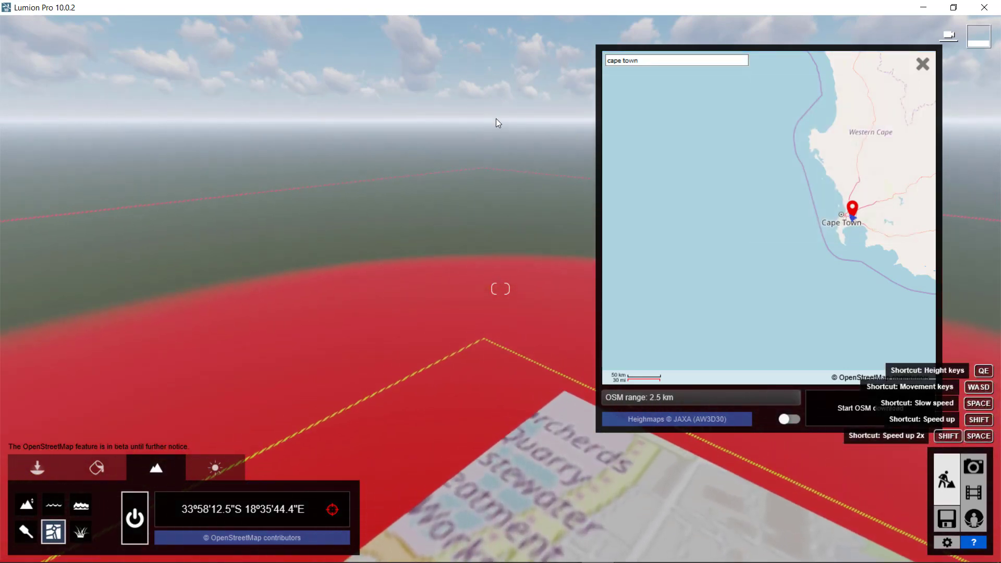
pyautogui.moveTo(496, 121); pyautogui.dragTo(292, 118, button='right')
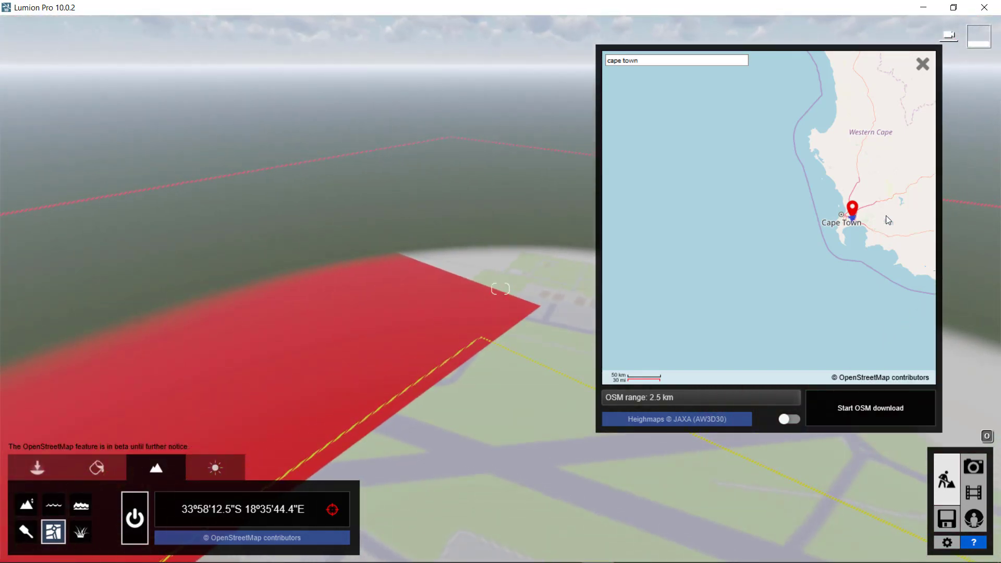
# Move the map pin to 33°57'15.1"S 18°20'02.6"E, off the coast west of Cape Town, and enable heightmap download.
pyautogui.scroll(5, 880, 217)
pyautogui.scroll(-2, 769, 246)
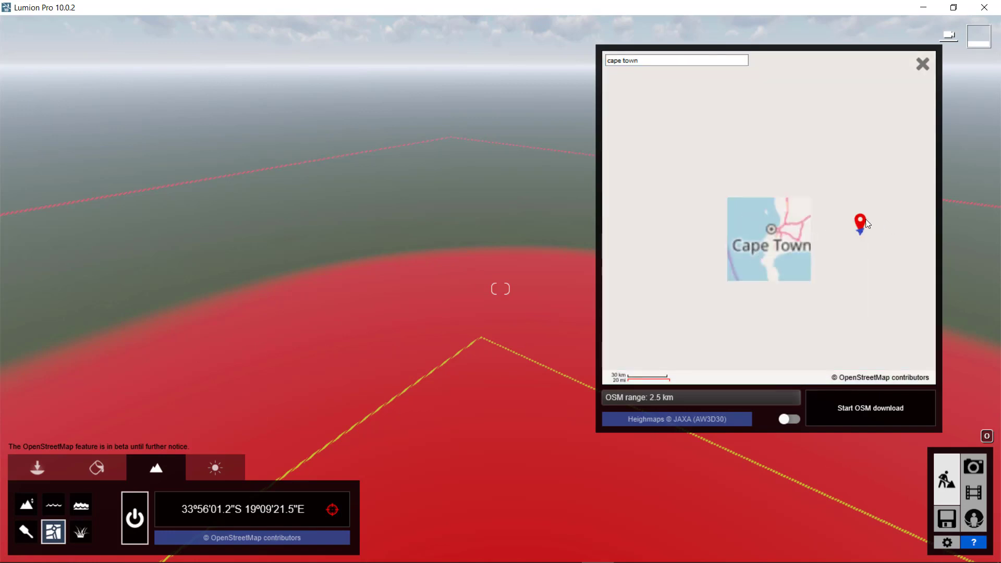
pyautogui.moveTo(863, 224); pyautogui.dragTo(769, 232)
pyautogui.scroll(4, 754, 237)
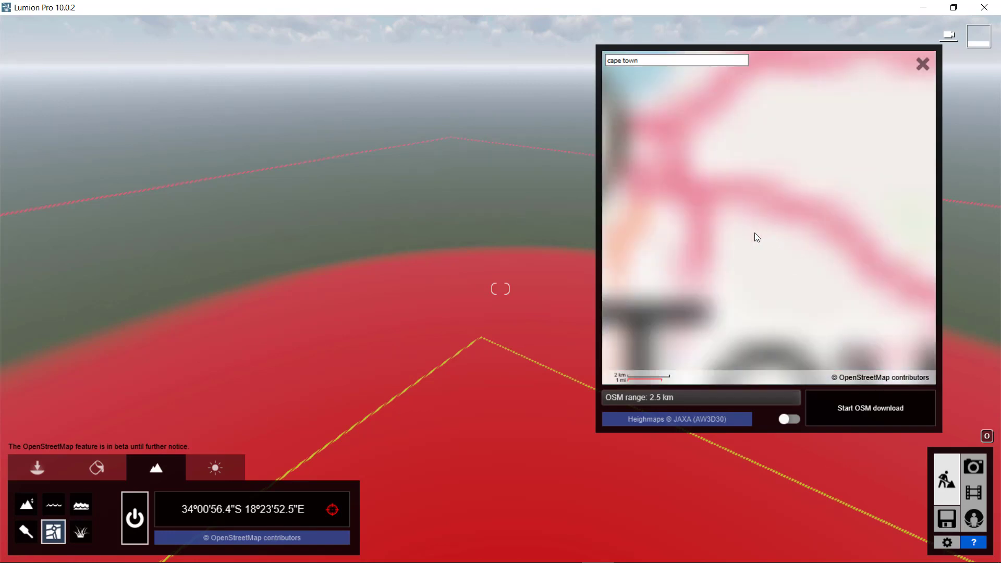
pyautogui.scroll(-1, 749, 254)
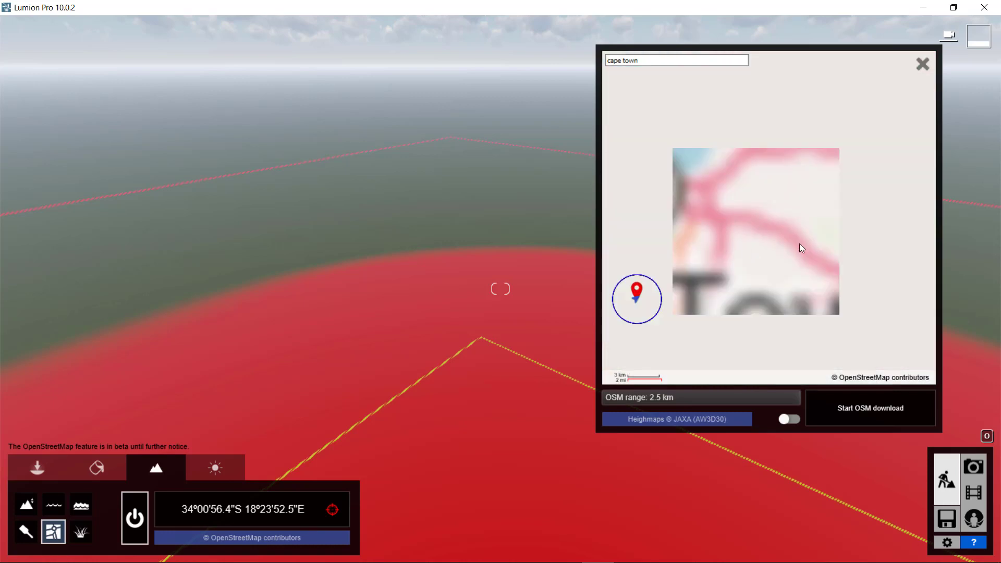
pyautogui.scroll(-2, 801, 253)
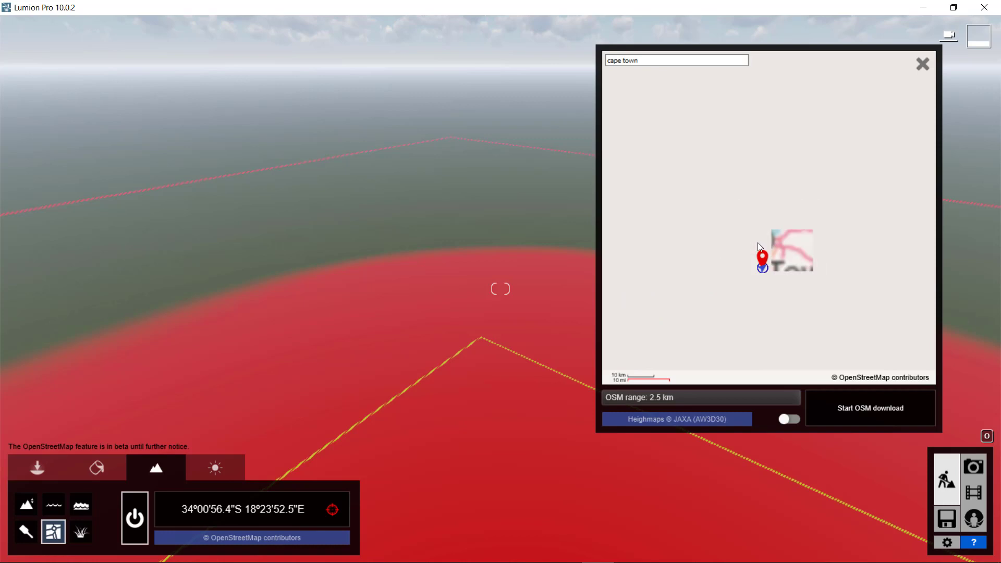
pyautogui.scroll(2, 758, 242)
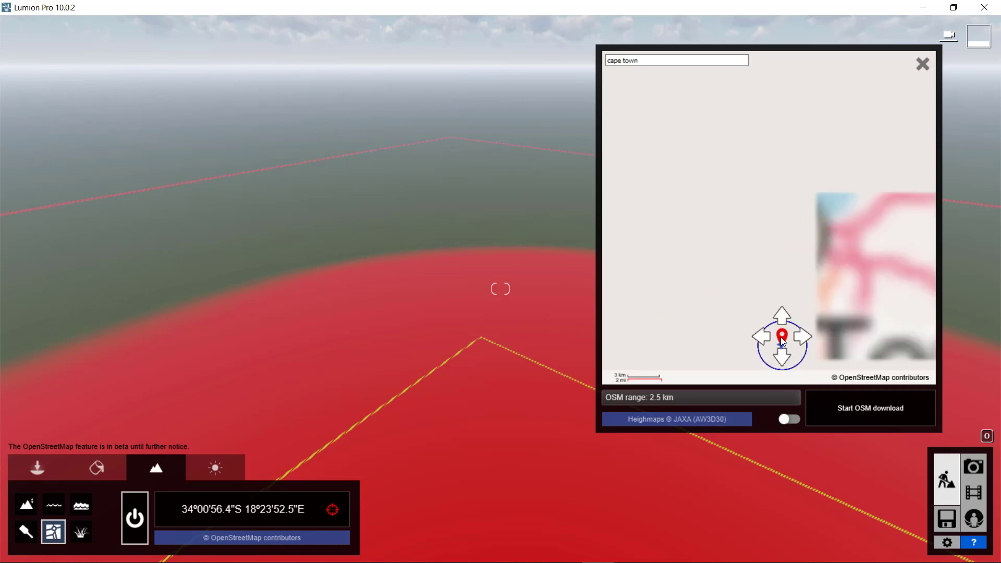
pyautogui.moveTo(782, 338); pyautogui.dragTo(721, 267)
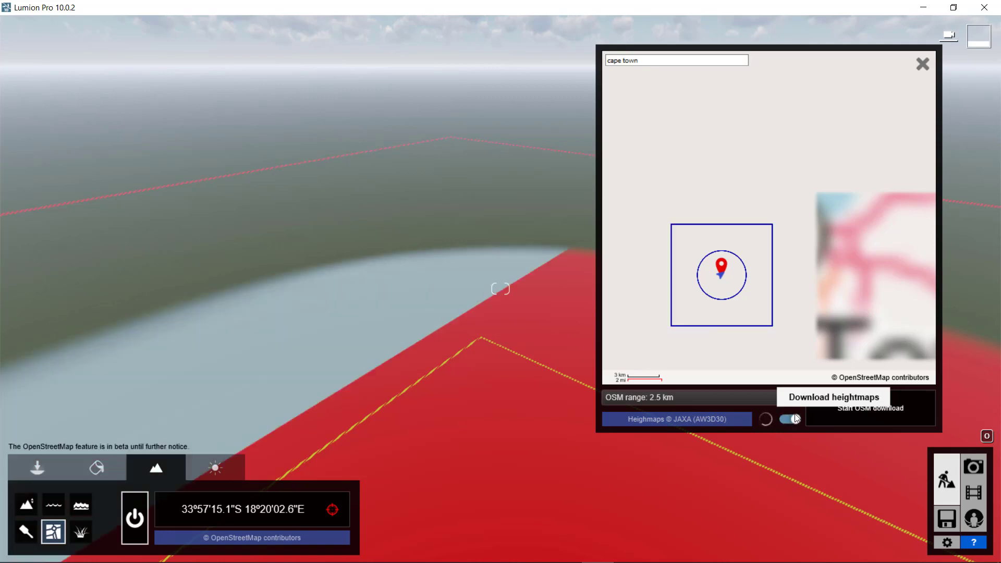
# Relocate the map pin to the coast beside Bantry Bay at 33°55'18.2"S 18°22'59.3"E.
pyautogui.moveTo(501, 289); pyautogui.dragTo(500, 375, button='right')
pyautogui.moveTo(500, 289); pyautogui.dragTo(501, 235, button='right')
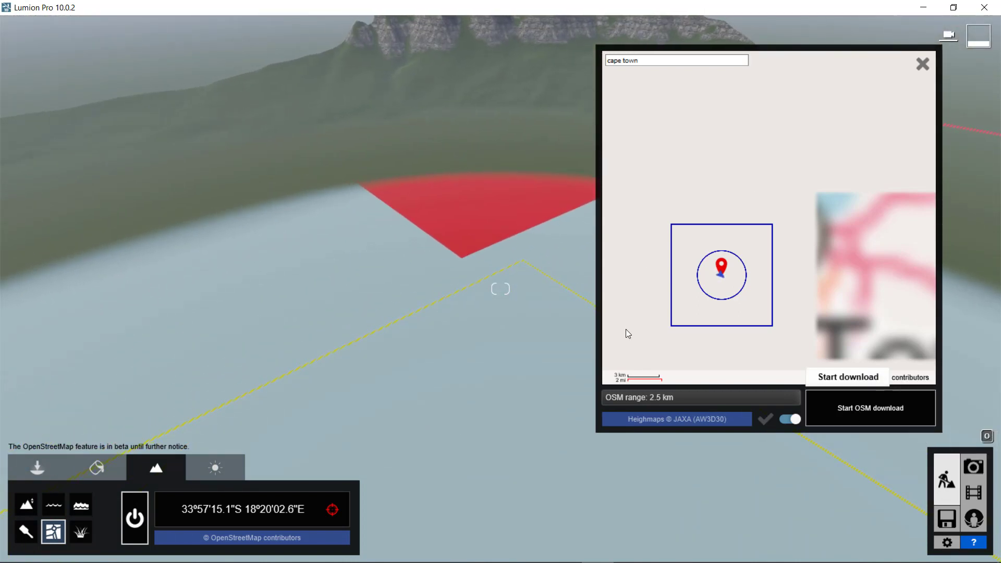
pyautogui.moveTo(555, 317); pyautogui.dragTo(555, 260, button='right')
pyautogui.moveTo(364, 317); pyautogui.dragTo(364, 365, button='right')
pyautogui.moveTo(500, 288); pyautogui.dragTo(581, 235, button='right')
pyautogui.moveTo(364, 349); pyautogui.dragTo(367, 375, button='right')
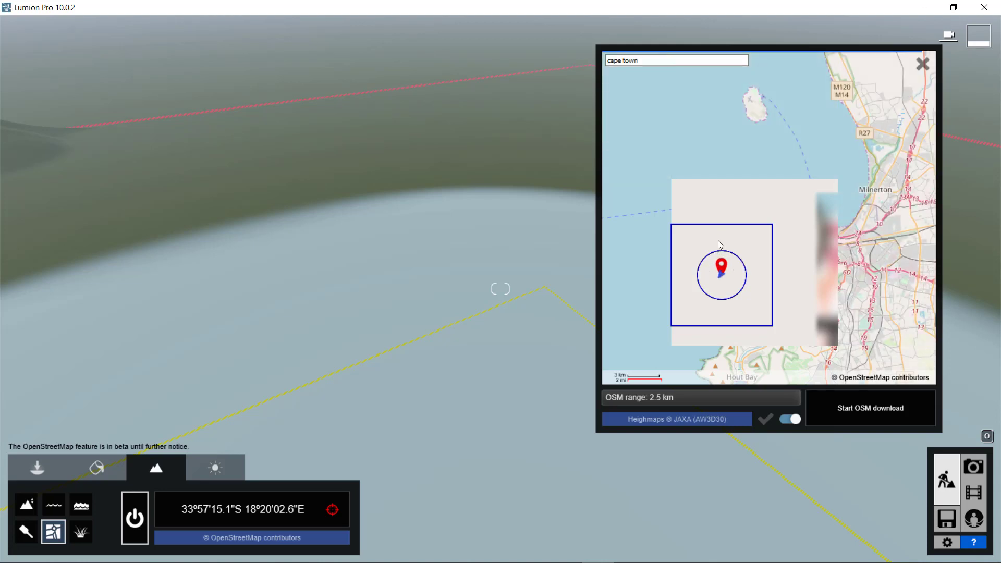
pyautogui.scroll(1, 768, 263)
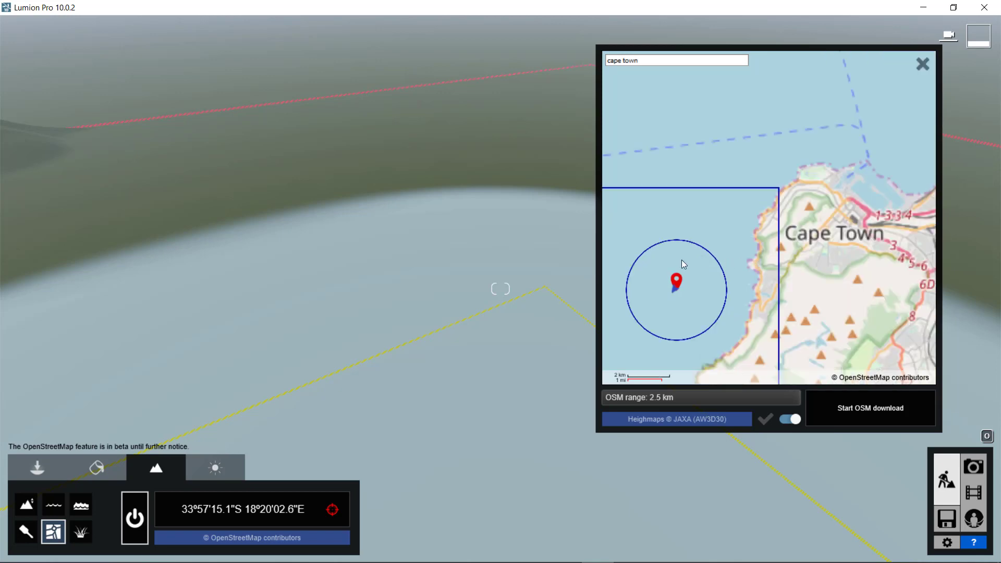
pyautogui.click(769, 208)
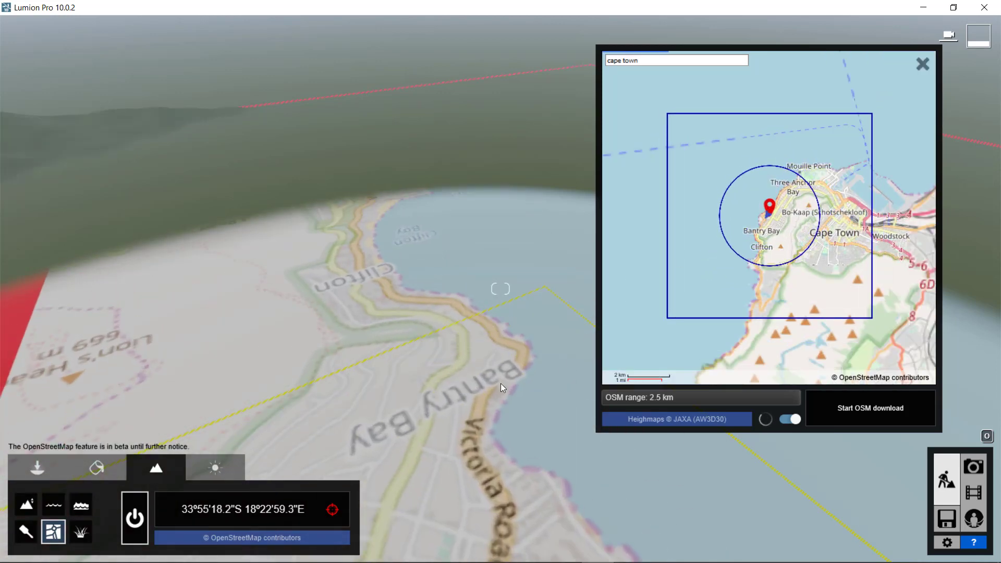
# Inspect the heightmap terrain around Bantry Bay and Fresnaye and start the OSM download.
pyautogui.moveTo(502, 334)
pyautogui.mouseDown(button='right')
pyautogui.moveTo(502, 219)
pyautogui.moveTo(502, 339)
pyautogui.mouseUp(button='right')
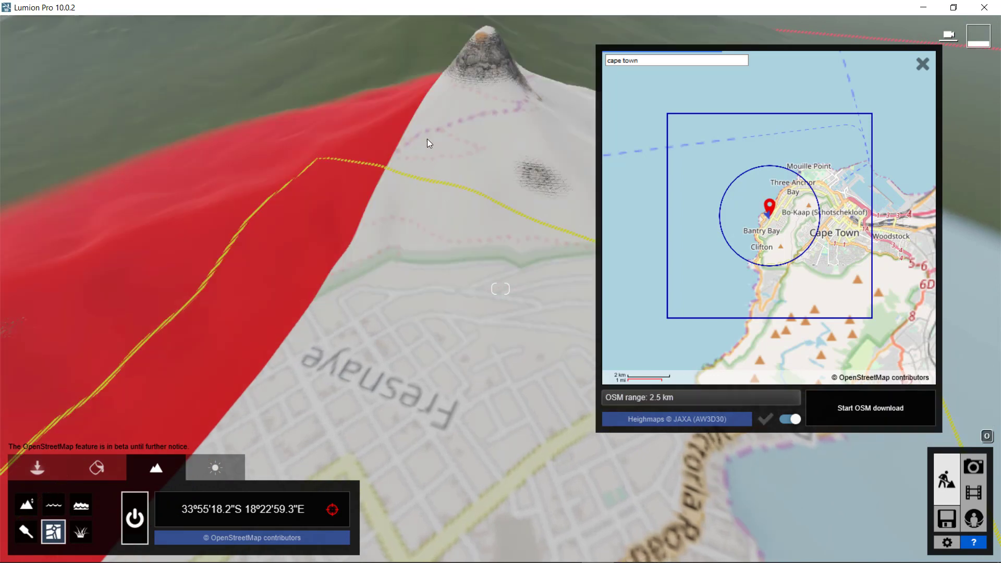
pyautogui.moveTo(502, 292); pyautogui.dragTo(540, 338, button='right')
pyautogui.press('w')
pyautogui.moveTo(501, 289); pyautogui.dragTo(494, 336, button='right')
pyautogui.press('q')
pyautogui.moveTo(501, 289); pyautogui.dragTo(519, 325, button='right')
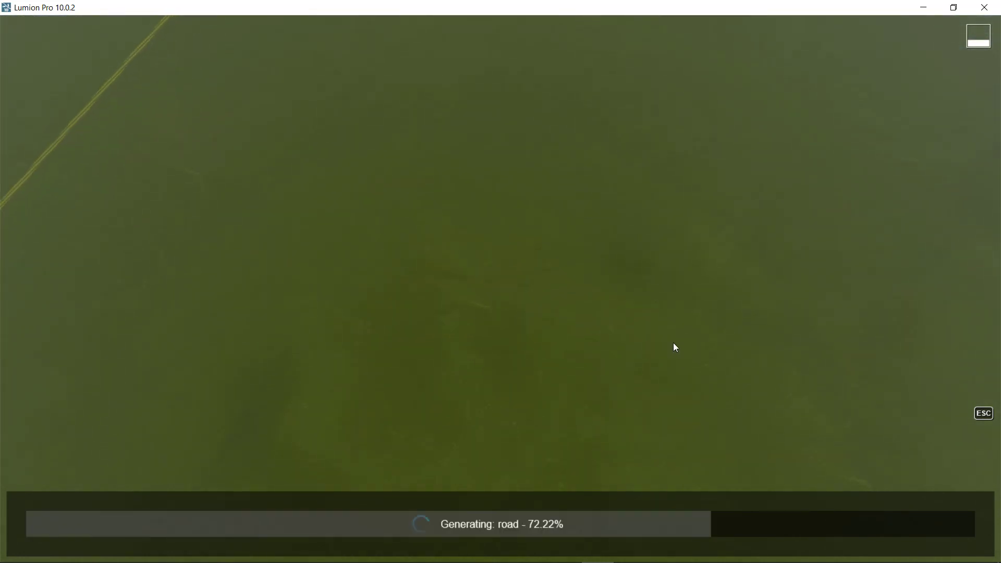
# Examine the generated buildings, roads, coastline and hillside of the downloaded area.
pyautogui.press('w')
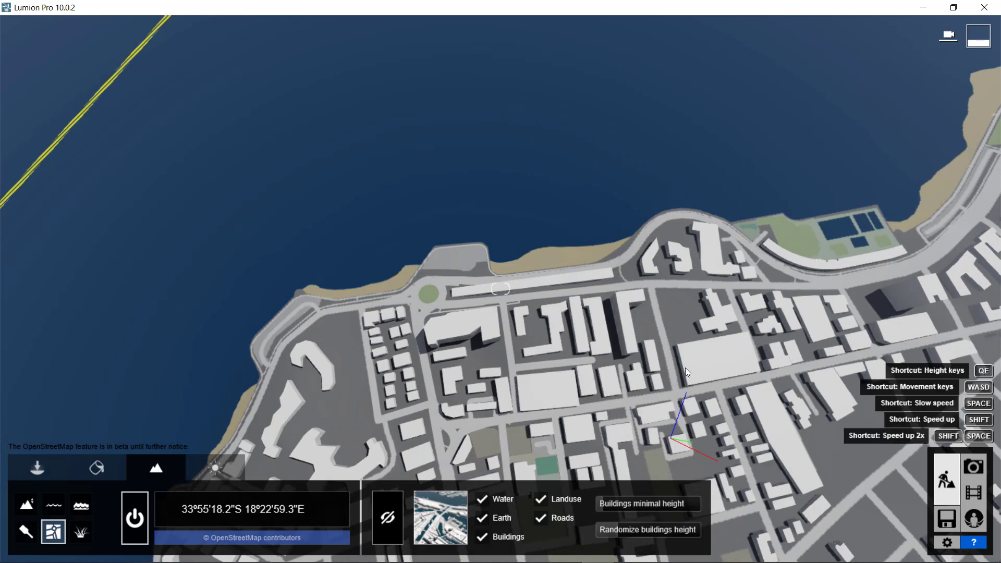
pyautogui.moveTo(685, 367); pyautogui.dragTo(748, 112, button='right')
pyautogui.press('w')
pyautogui.press('w')
pyautogui.moveTo(500, 289); pyautogui.dragTo(720, 255, button='right')
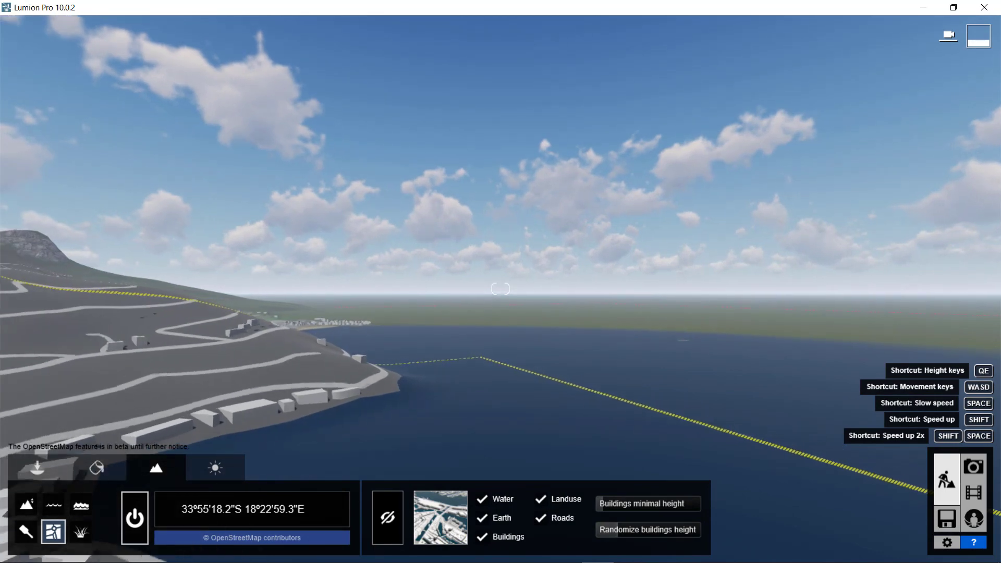
pyautogui.press('w')
pyautogui.moveTo(500, 289); pyautogui.dragTo(367, 432, button='right')
pyautogui.press('w')
pyautogui.moveTo(851, 535); pyautogui.dragTo(804, 438, button='right')
# Toggle the visibility of the map's Water and Earth layers off and back on.
pyautogui.click(481, 502)
pyautogui.click(480, 501)
pyautogui.click(480, 518)
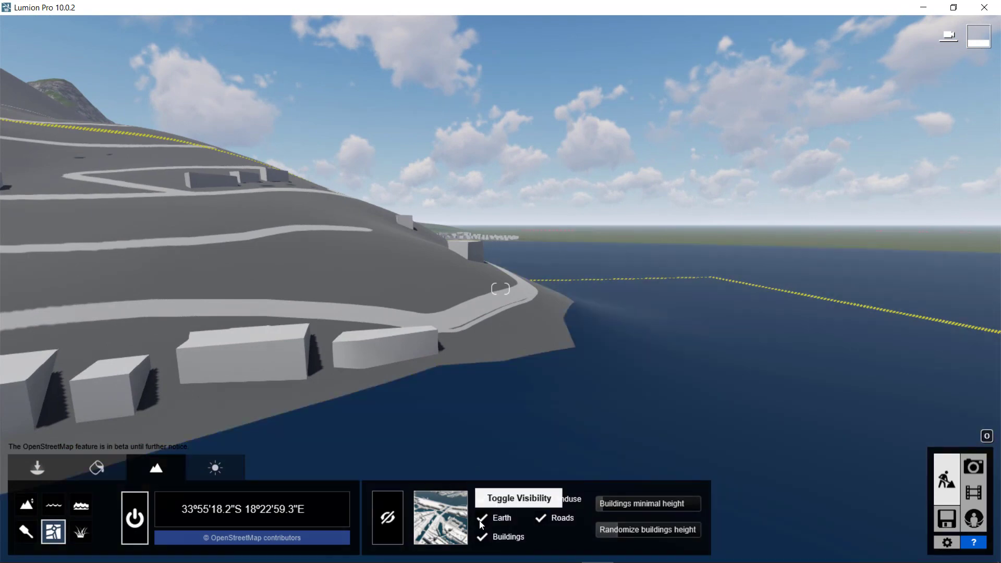
pyautogui.click(480, 518)
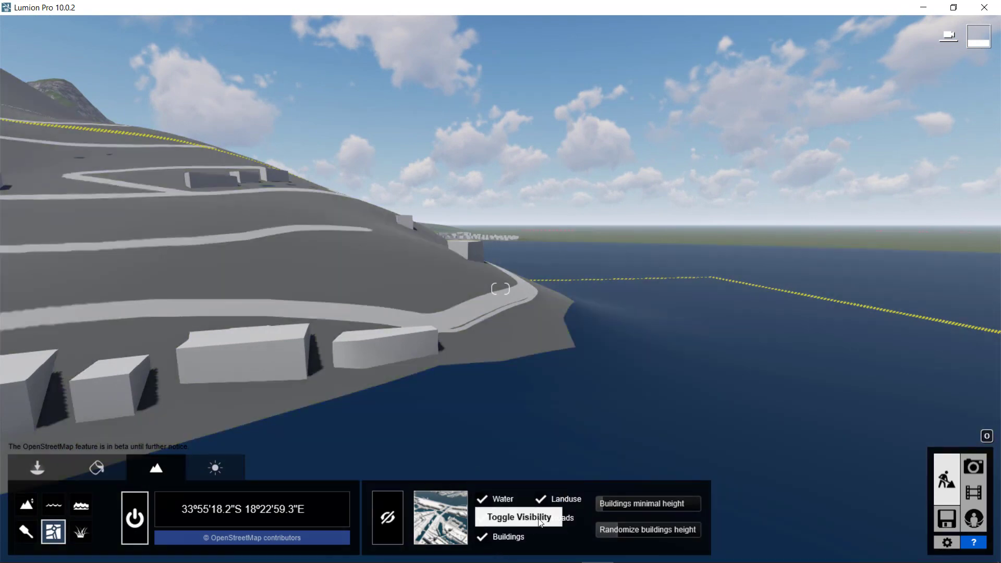
# Hide the Roads, Landuse and Earth layers of the map and leave the Buildings layer shown.
pyautogui.click(483, 537)
pyautogui.click(541, 518)
pyautogui.click(540, 499)
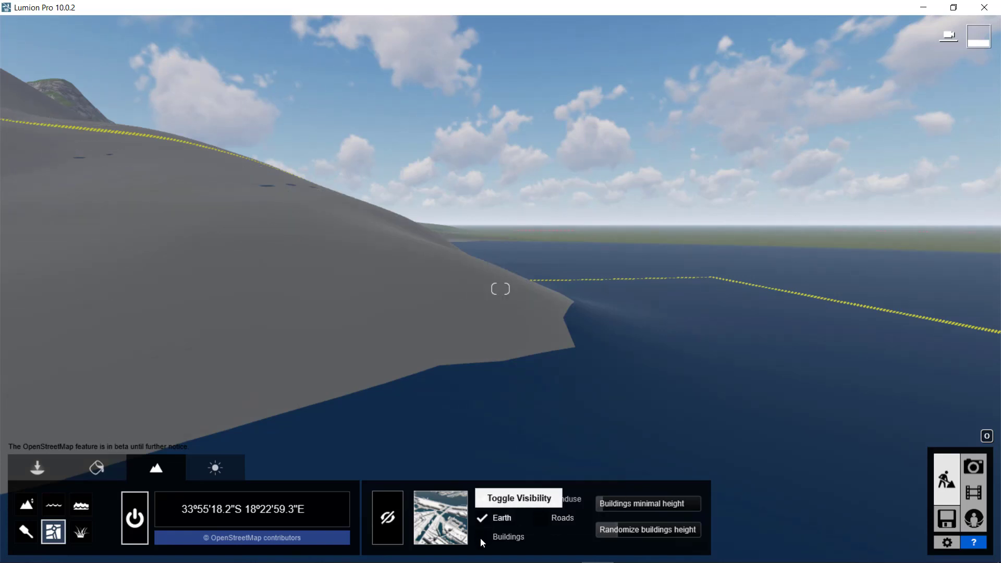
pyautogui.click(481, 537)
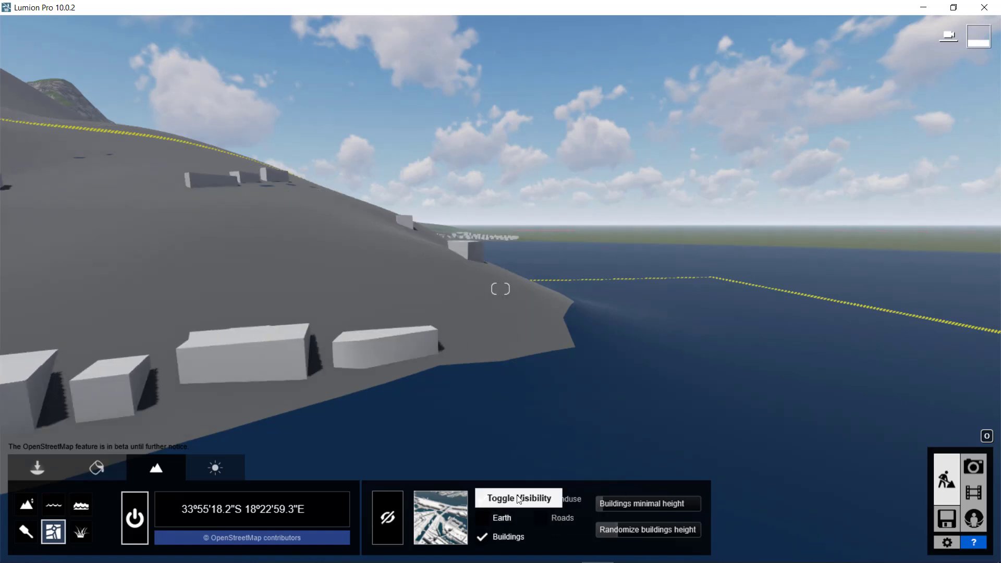
pyautogui.click(480, 518)
# Turn on the ocean and raise its height so the water reaches closer to the coastline.
pyautogui.click(81, 505)
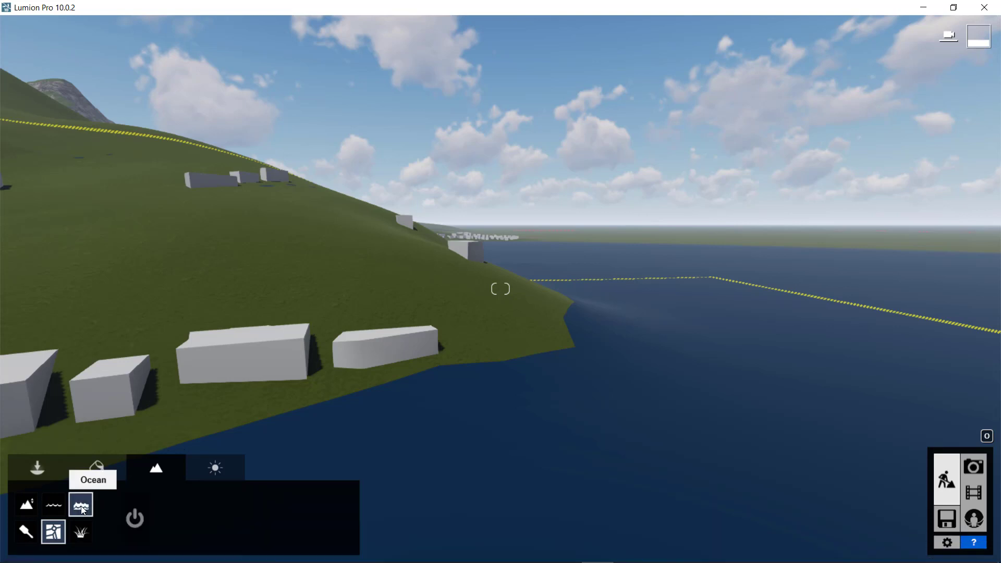
pyautogui.click(135, 520)
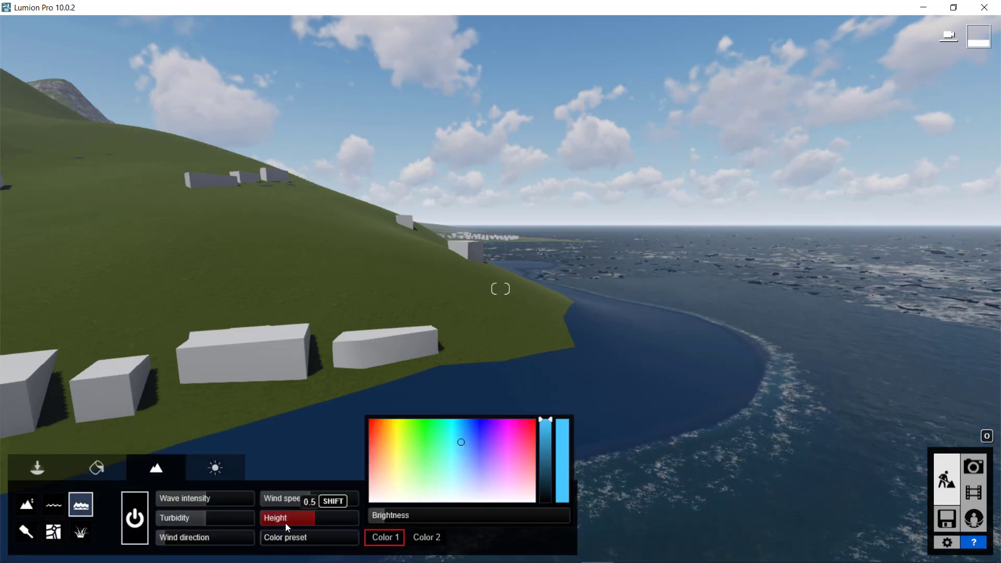
pyautogui.moveTo(284, 524); pyautogui.dragTo(991, 526)
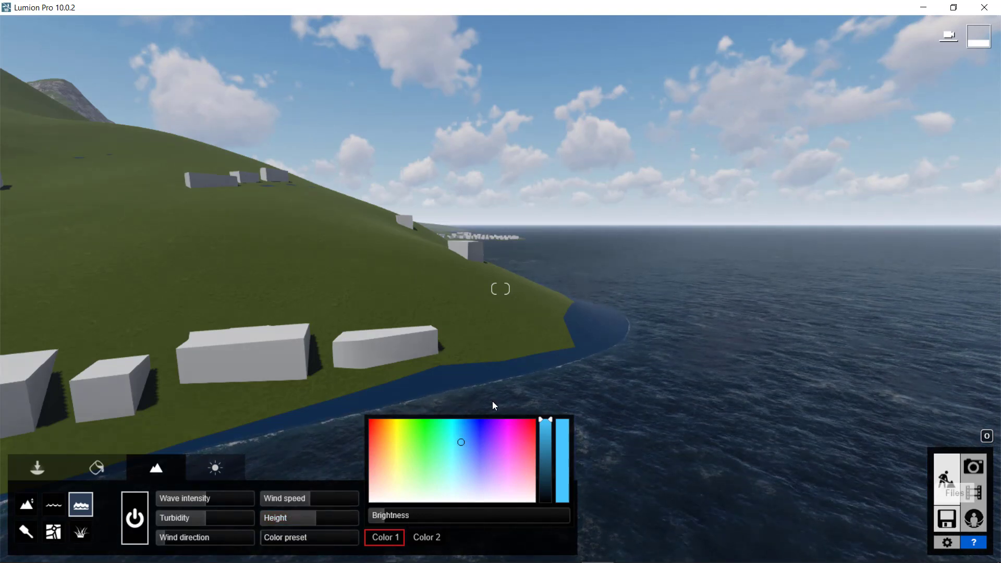
pyautogui.moveTo(500, 289); pyautogui.dragTo(235, 287, button='right')
pyautogui.moveTo(407, 287); pyautogui.dragTo(248, 425, button='right')
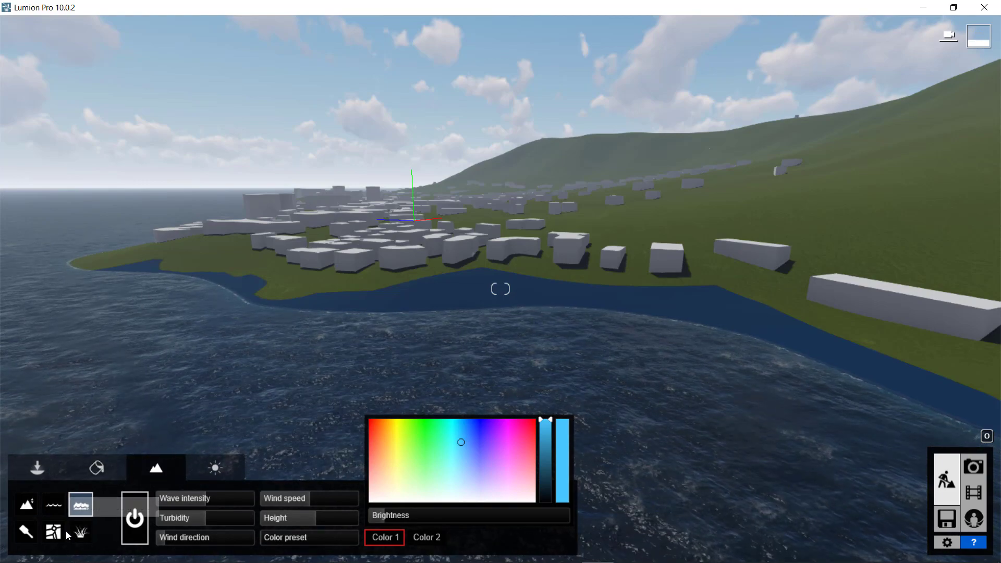
# Flatten the entire landscape terrain beneath the city buildings.
pyautogui.click(27, 505)
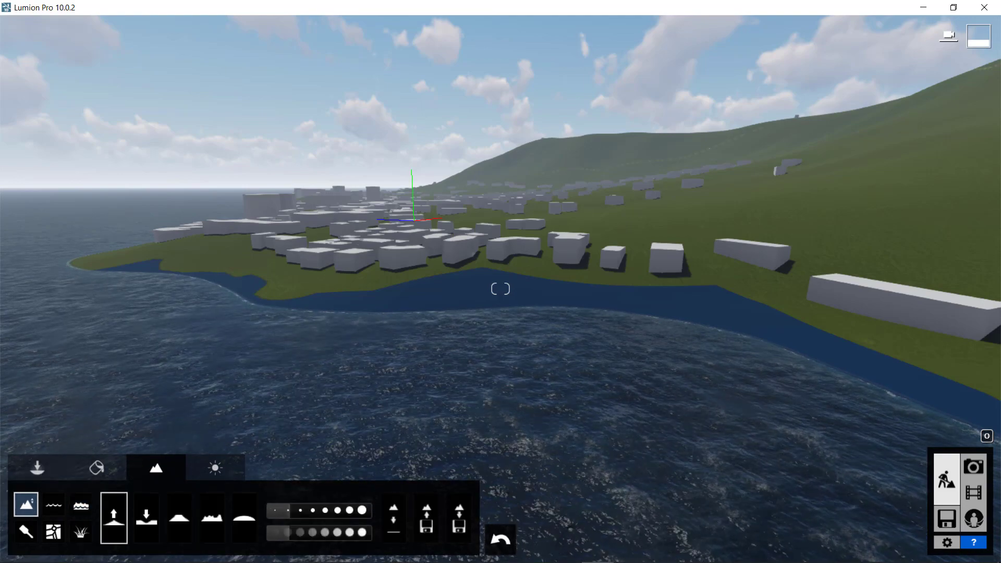
pyautogui.moveTo(501, 289); pyautogui.dragTo(693, 266, button='right')
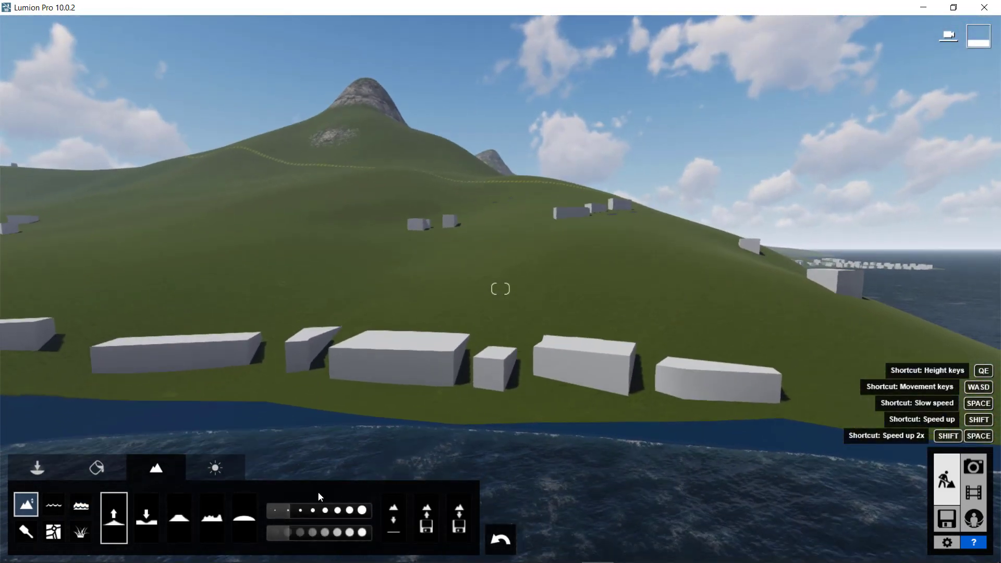
pyautogui.click(395, 518)
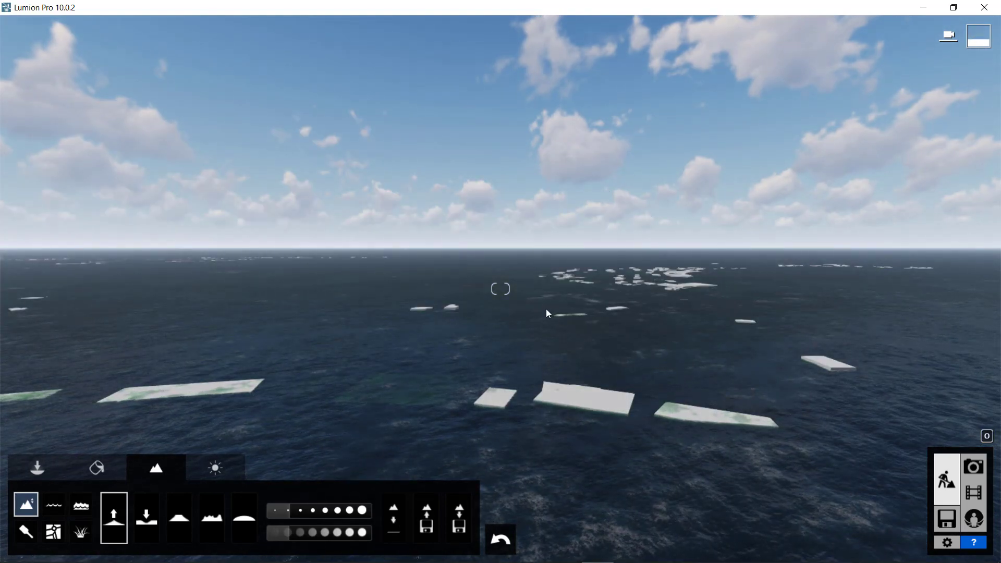
pyautogui.moveTo(598, 328)
pyautogui.mouseDown(button='right')
pyautogui.moveTo(365, 352)
pyautogui.moveTo(240, 339)
pyautogui.moveTo(130, 359)
pyautogui.moveTo(307, 303)
pyautogui.moveTo(516, 300)
pyautogui.moveTo(625, 338)
pyautogui.moveTo(594, 339)
pyautogui.mouseUp(button='right')
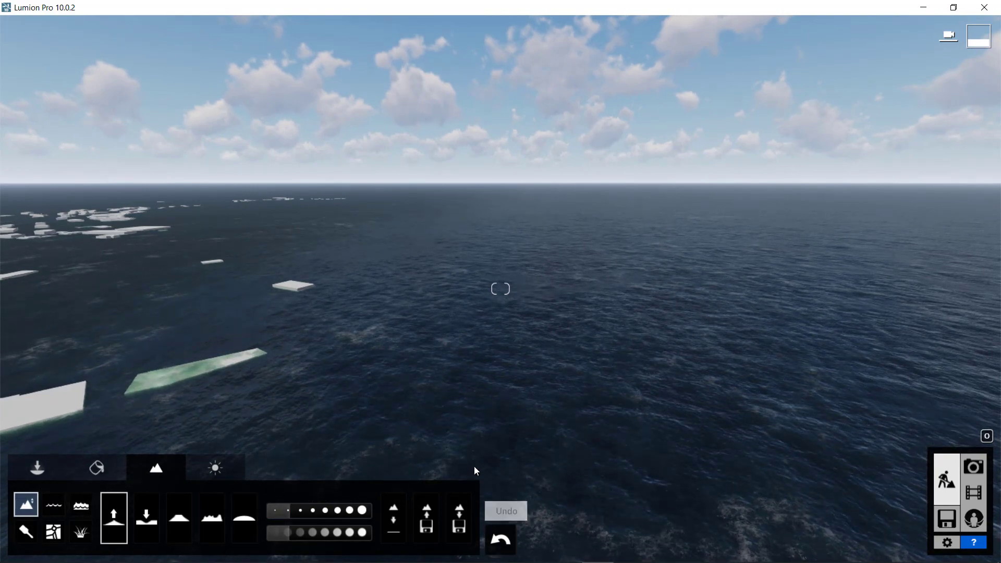
pyautogui.moveTo(918, 260); pyautogui.dragTo(635, 248, button='right')
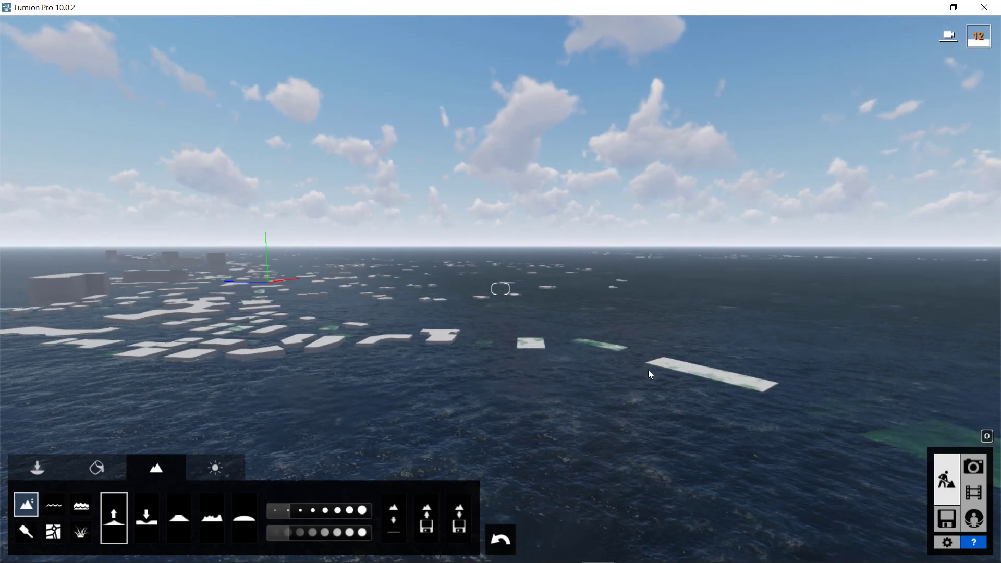